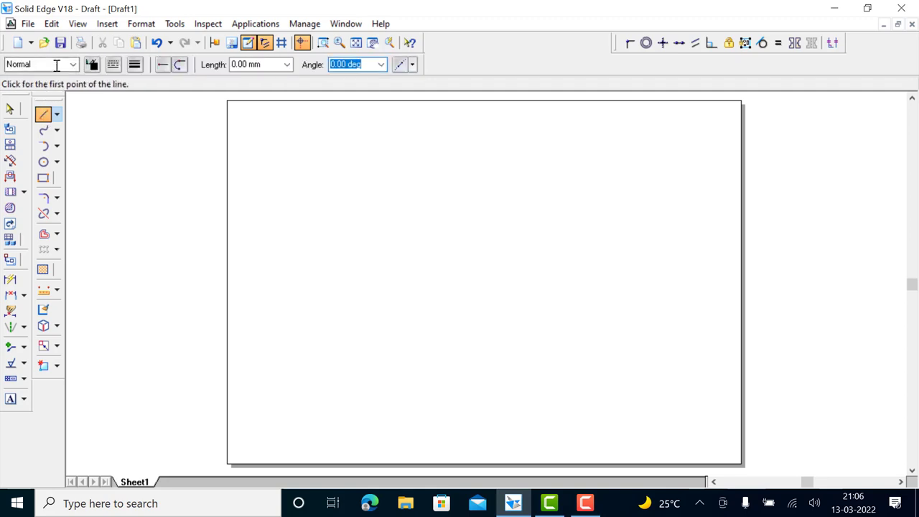
- Draw the first 50 mm base edge at 30° from a point below the sheet centre
click(497, 361)
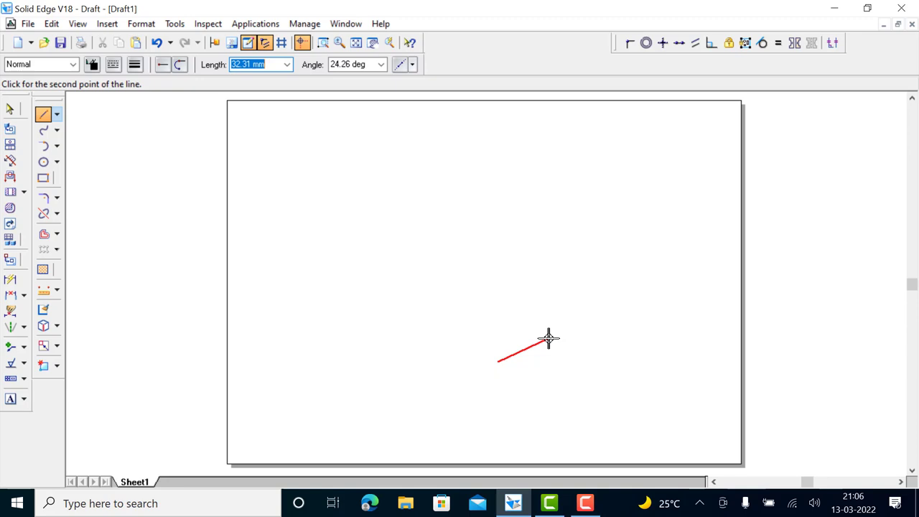
text(50)
key(Tab)
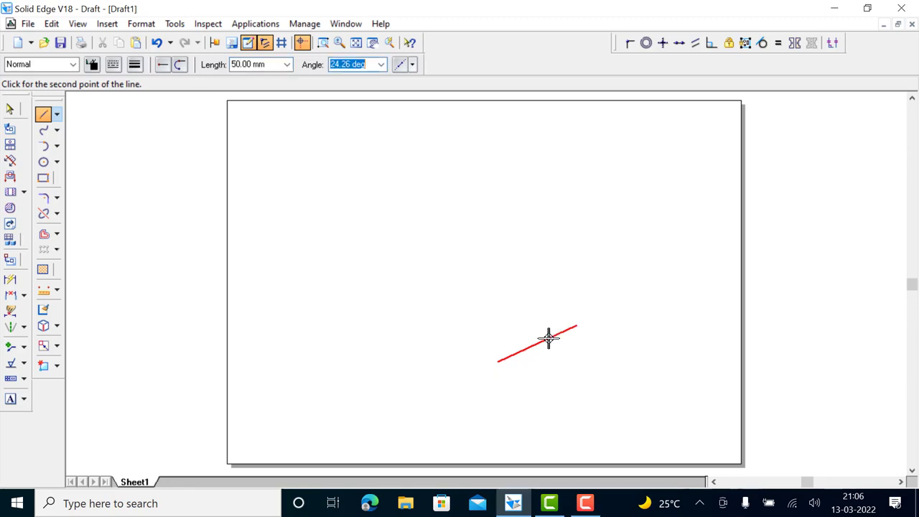
text(3)
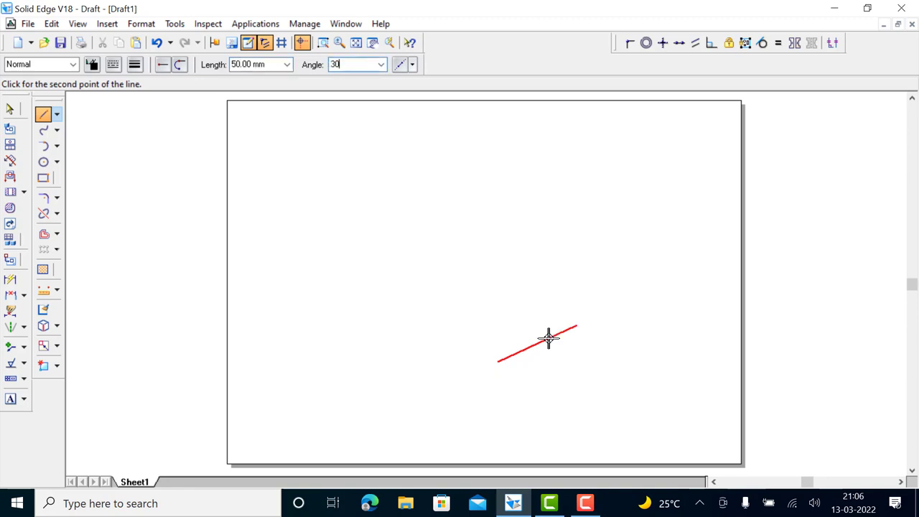
text(0)
key(Return)
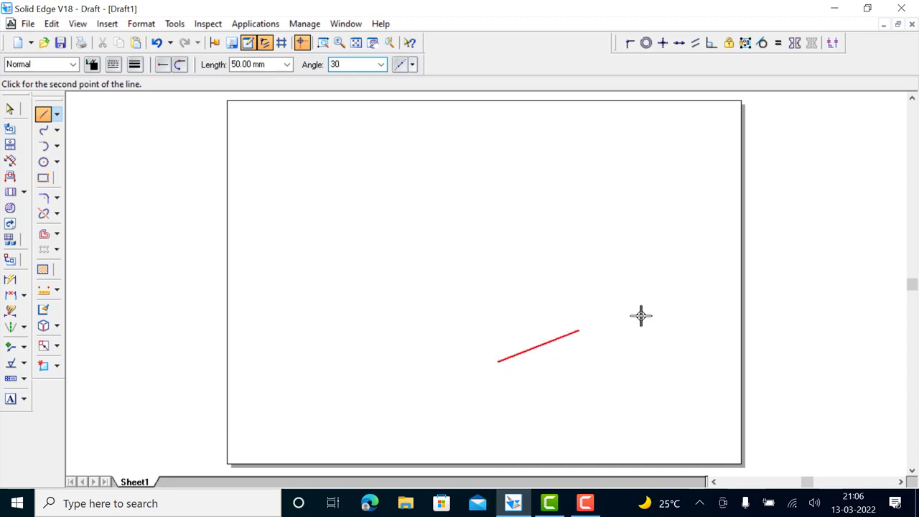
click(621, 314)
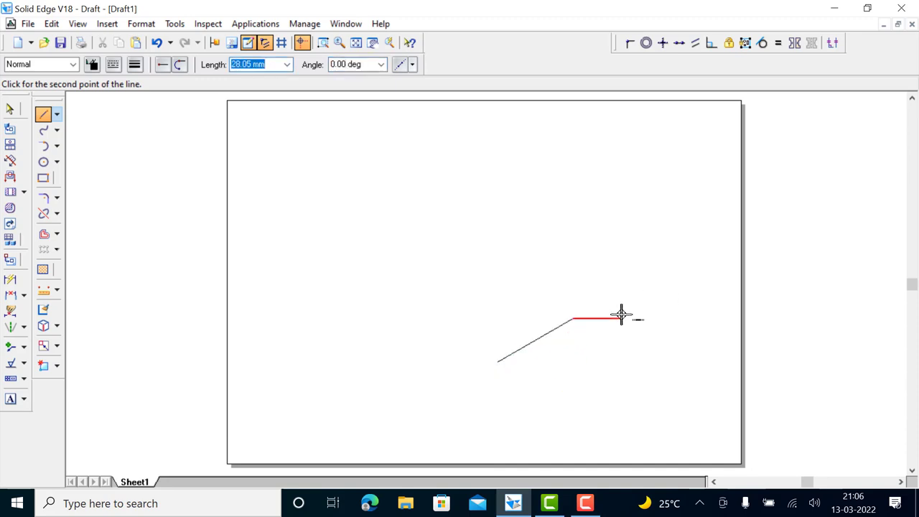
- Add the second 50 mm edge at 150°
text(50)
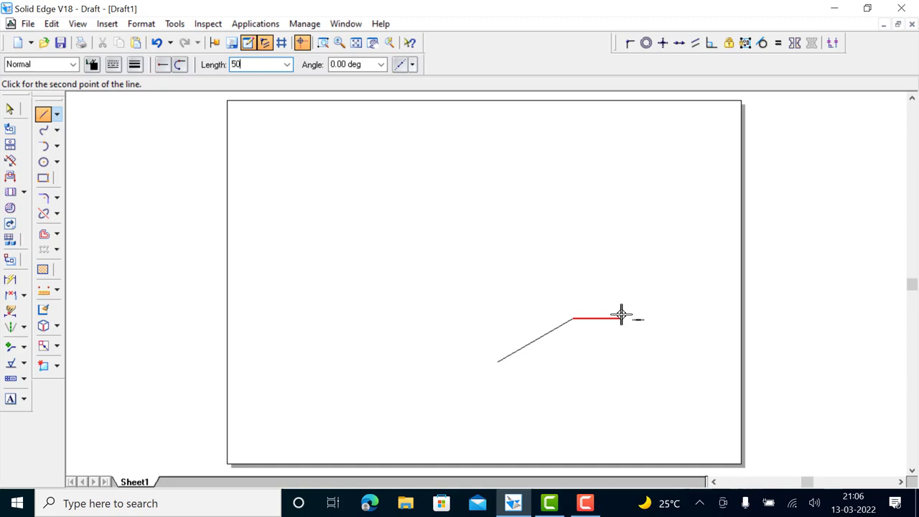
key(Tab)
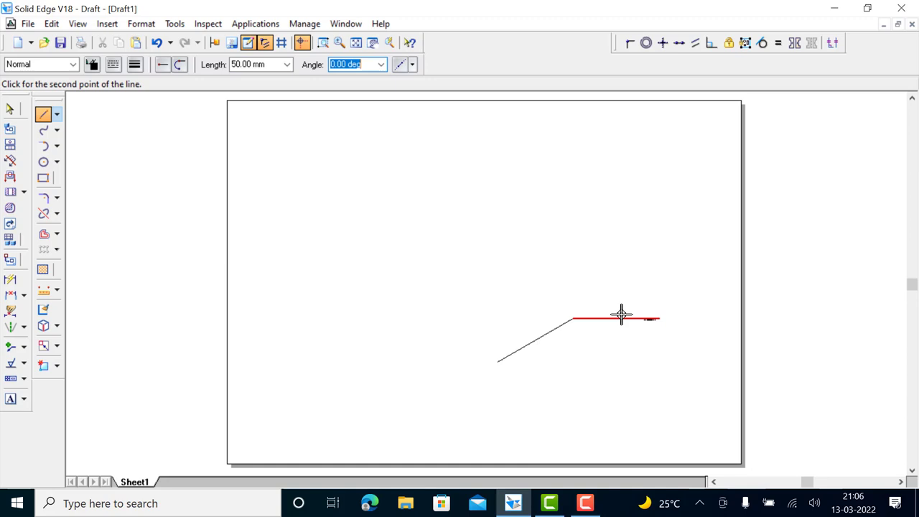
text(150)
key(Return)
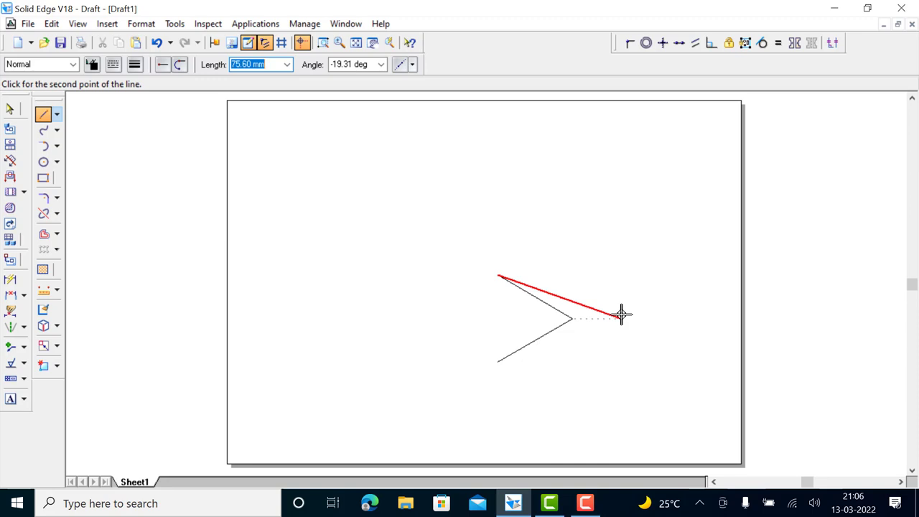
- Add the third 50 mm edge at 210° and close the rhombus at the start point
text(50)
key(Tab)
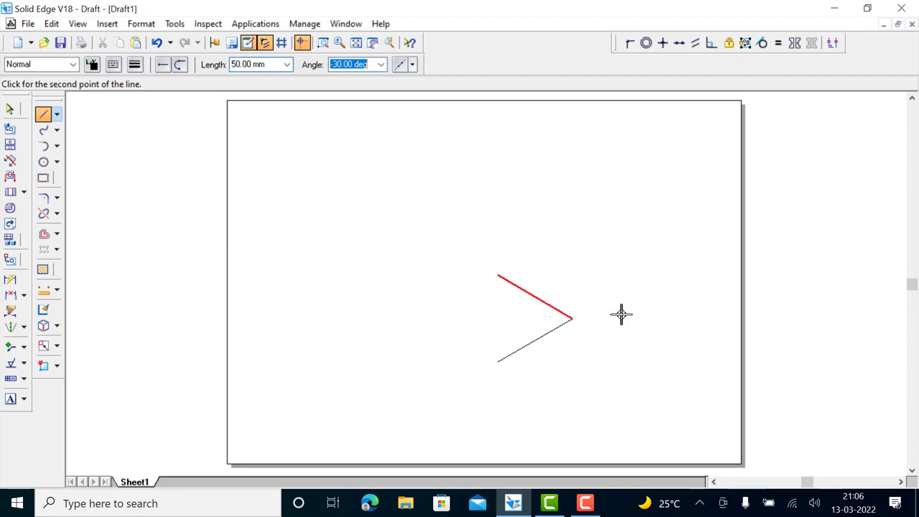
text(21)
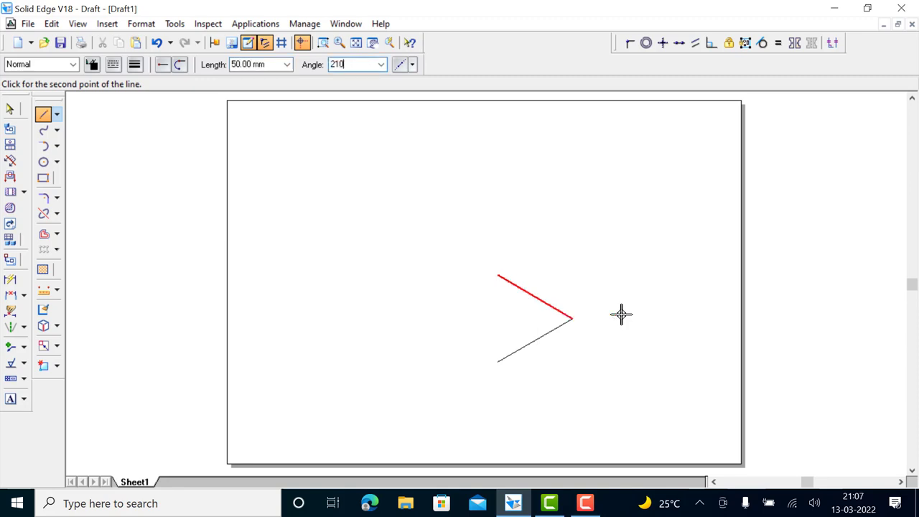
text(0)
key(Return)
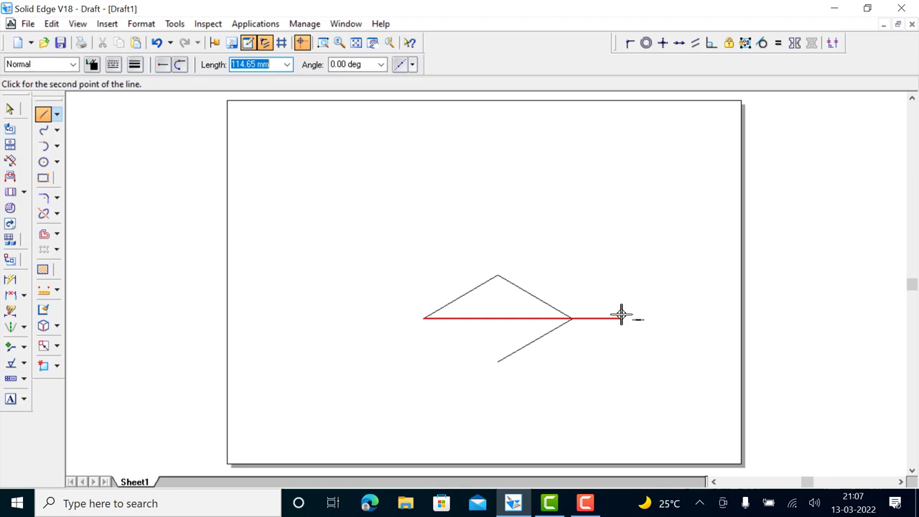
click(498, 363)
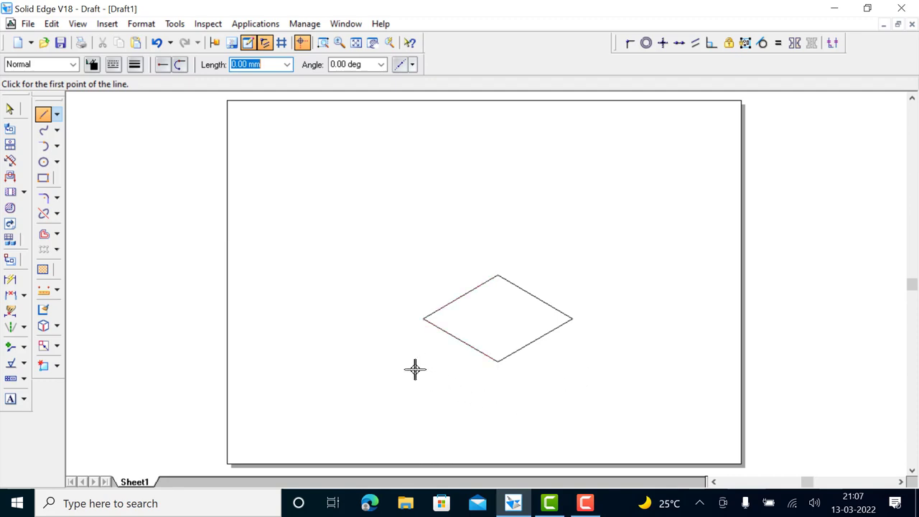
- Fence-select the rhombus and Move-copy it 50 mm straight up from its bottom vertex
click(10, 109)
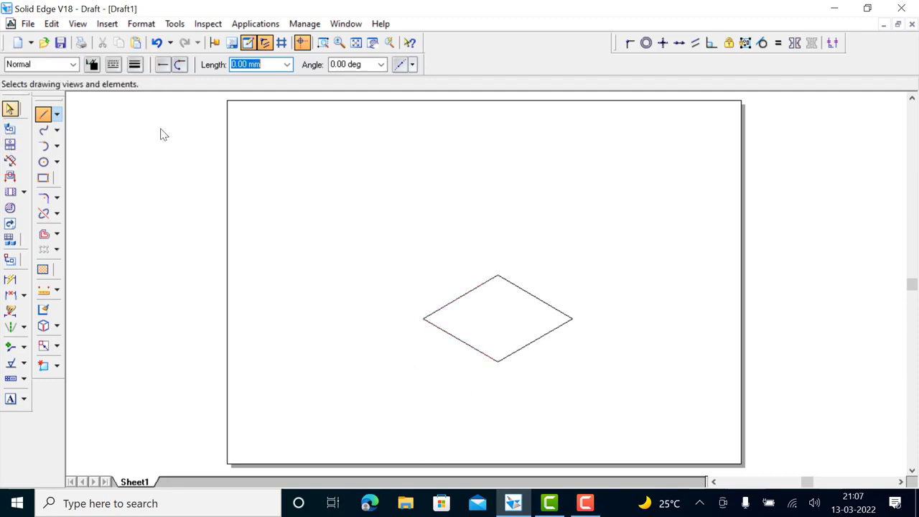
drag(392, 255, 594, 391)
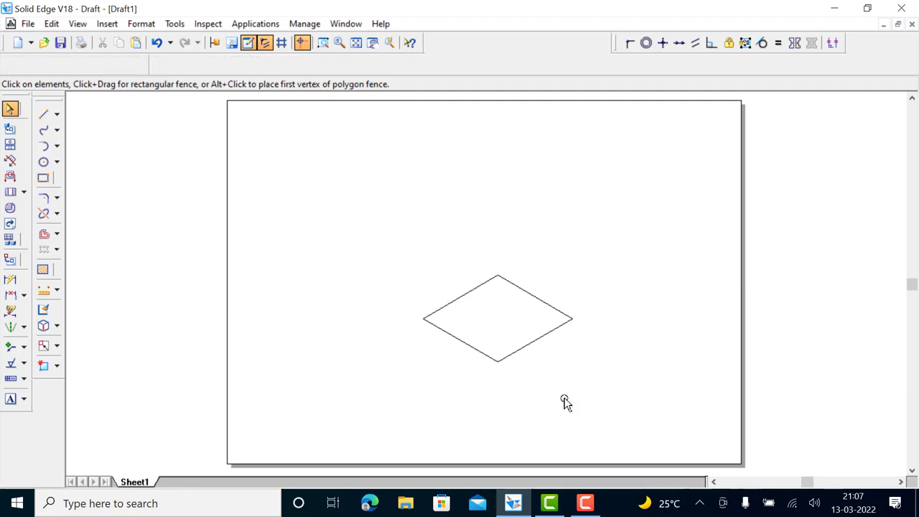
click(57, 347)
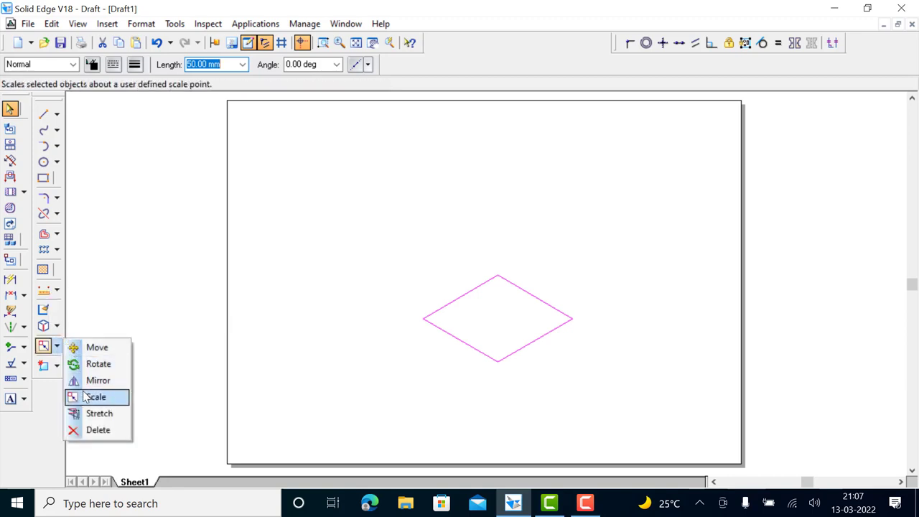
click(85, 347)
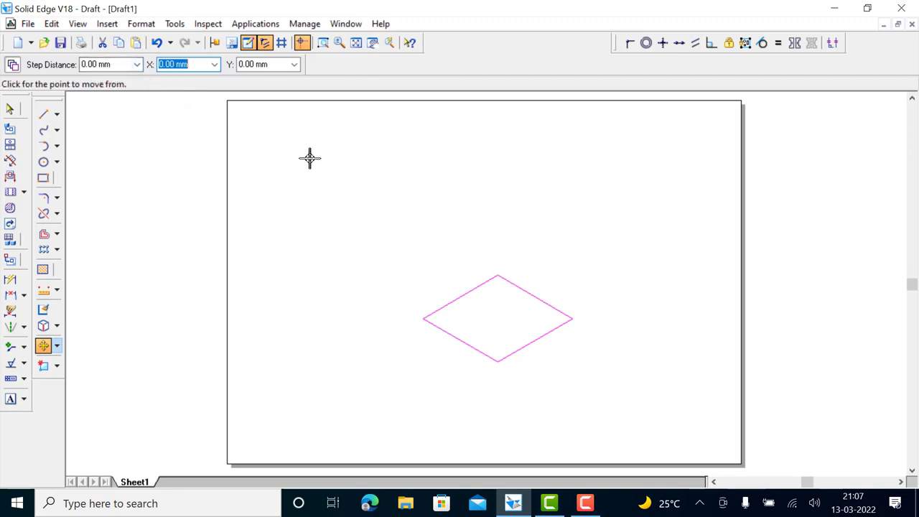
key(Tab)
key(Tab)
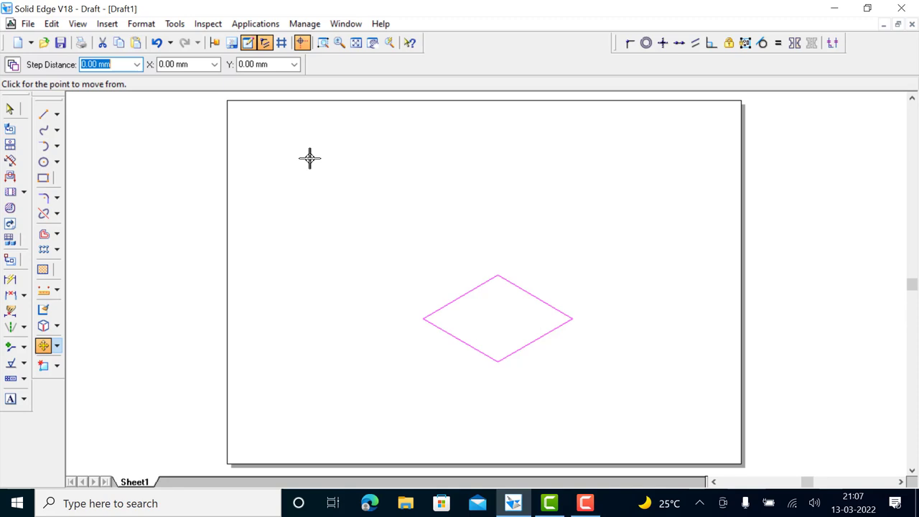
text(5)
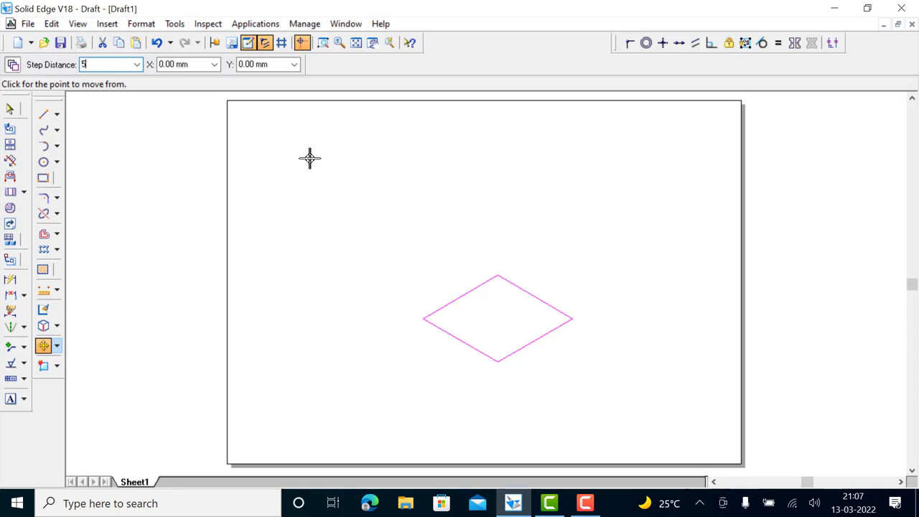
text(0)
key(Tab)
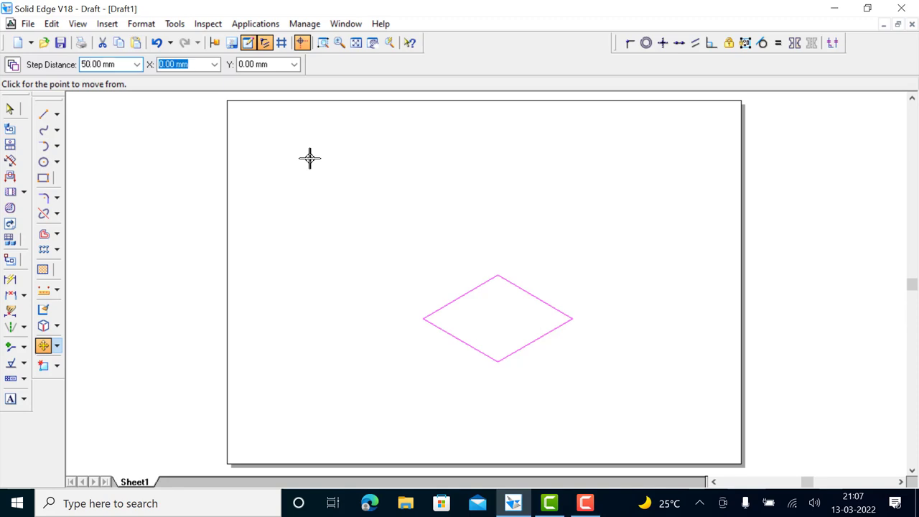
click(17, 69)
click(498, 363)
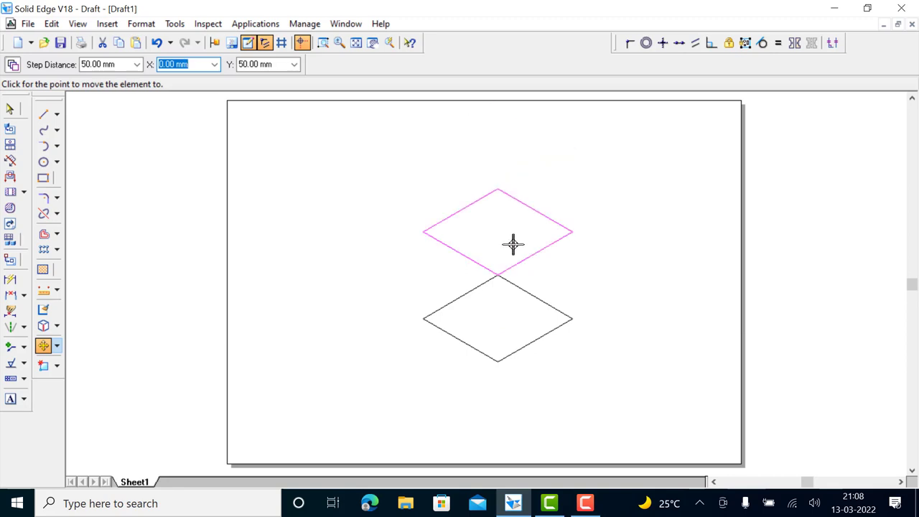
click(504, 305)
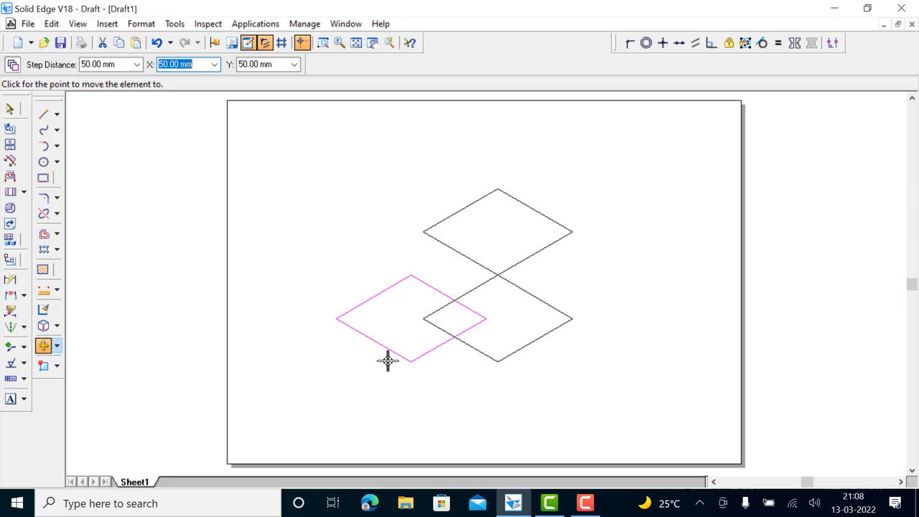
key(Escape)
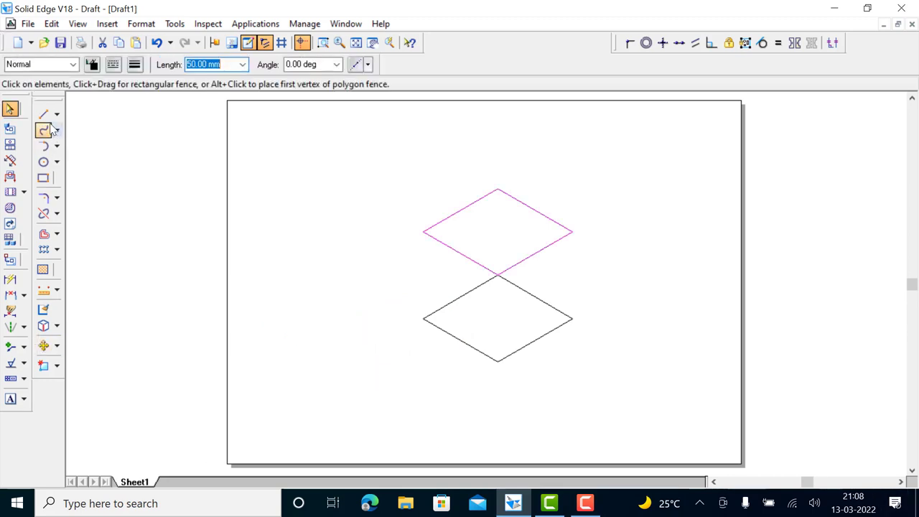
- Draw the left, centre and right vertical edges joining the two rhombuses
click(43, 115)
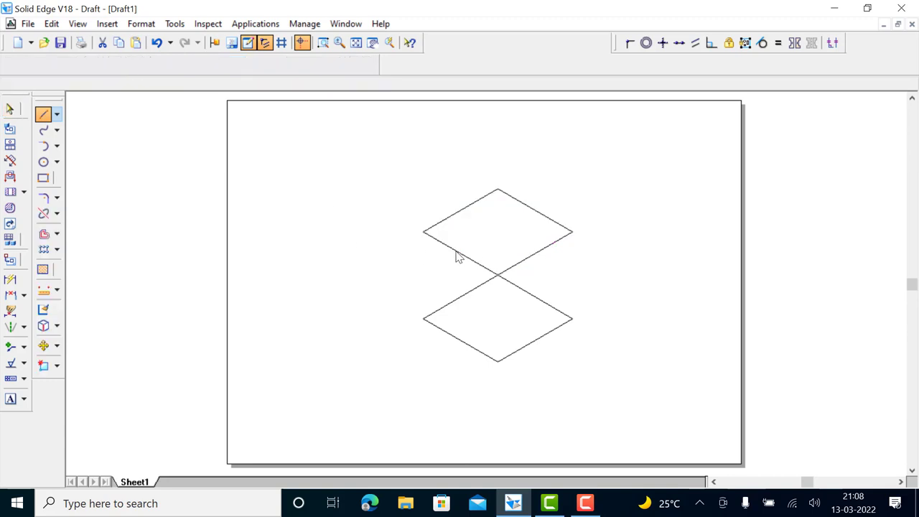
click(423, 231)
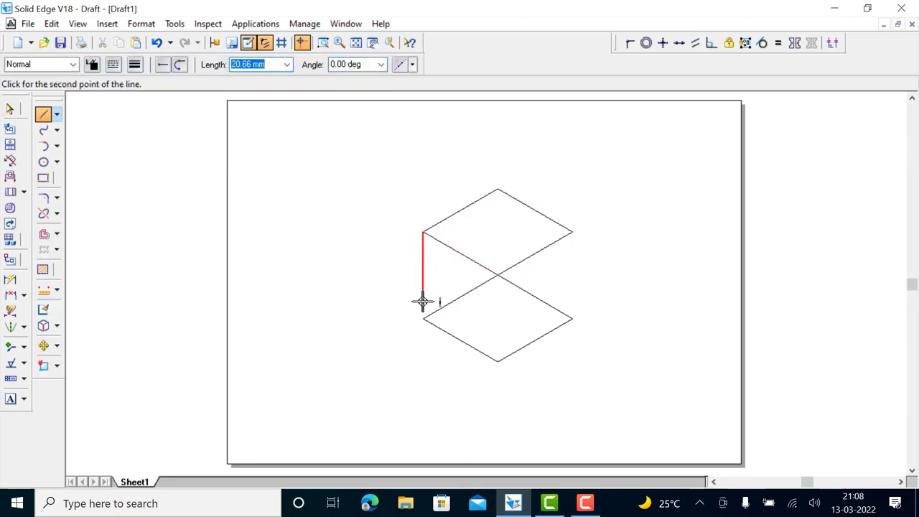
click(423, 317)
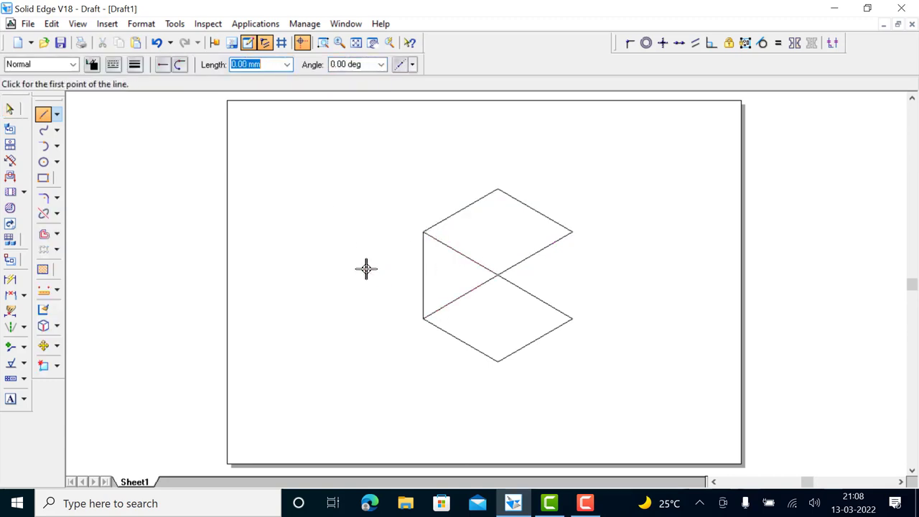
click(499, 275)
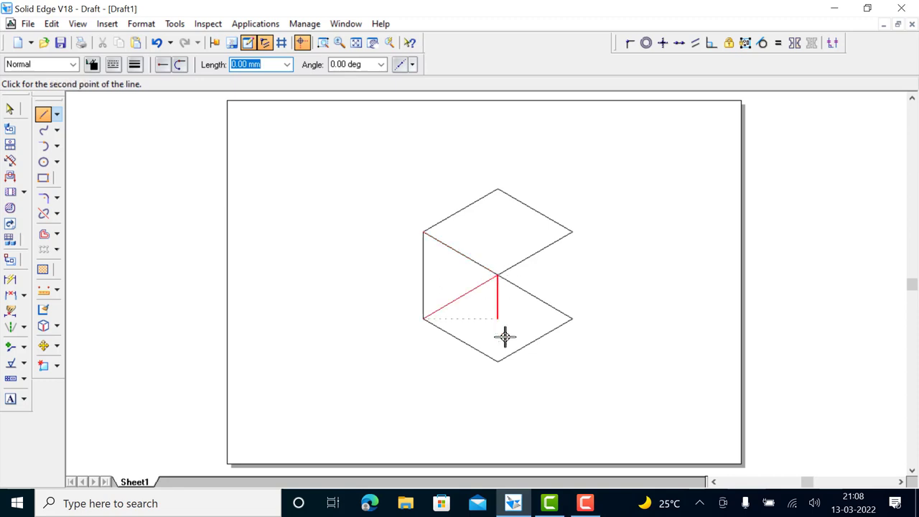
click(497, 361)
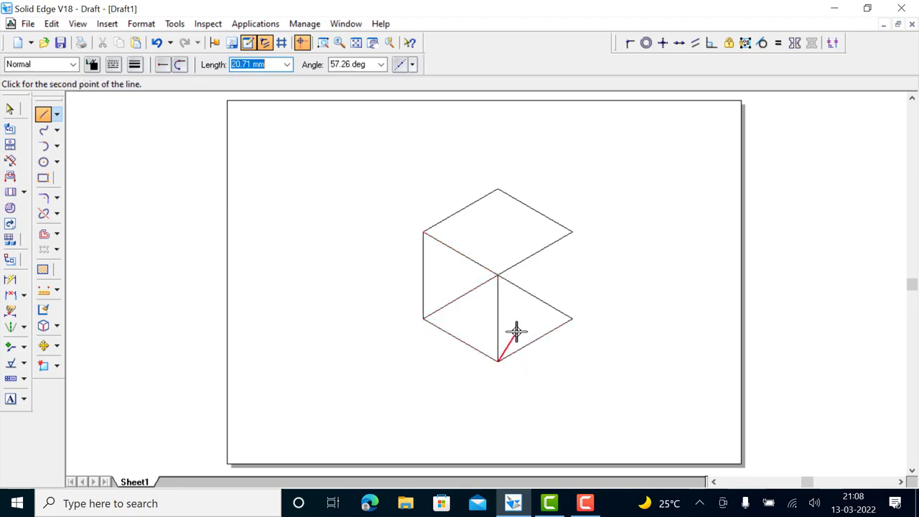
right_click(515, 331)
click(573, 232)
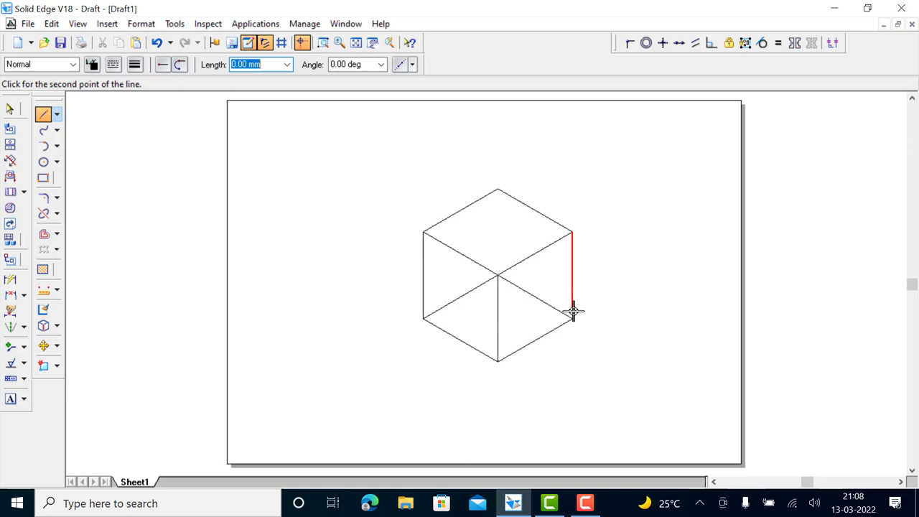
click(572, 318)
right_click(576, 312)
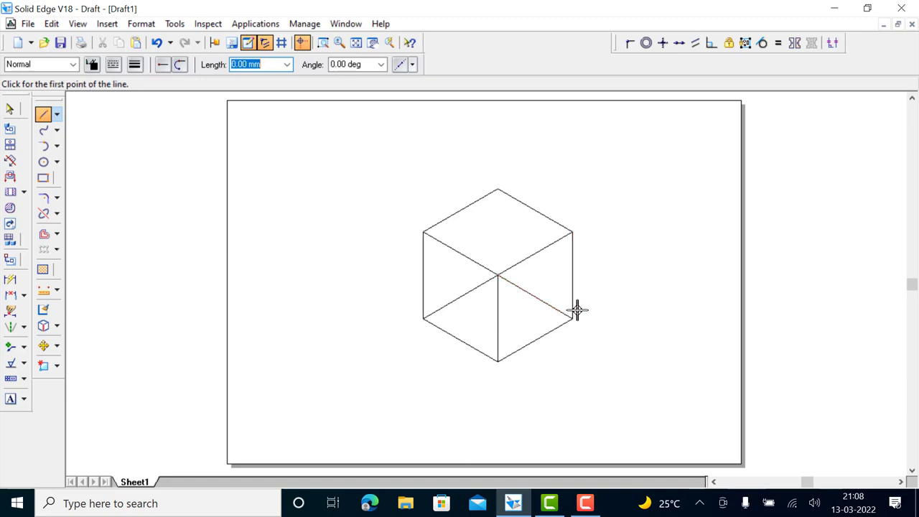
- Fence-select the whole cube, drag it down and to the left, then deselect
click(10, 108)
drag(374, 175, 622, 423)
drag(534, 346, 498, 403)
click(582, 336)
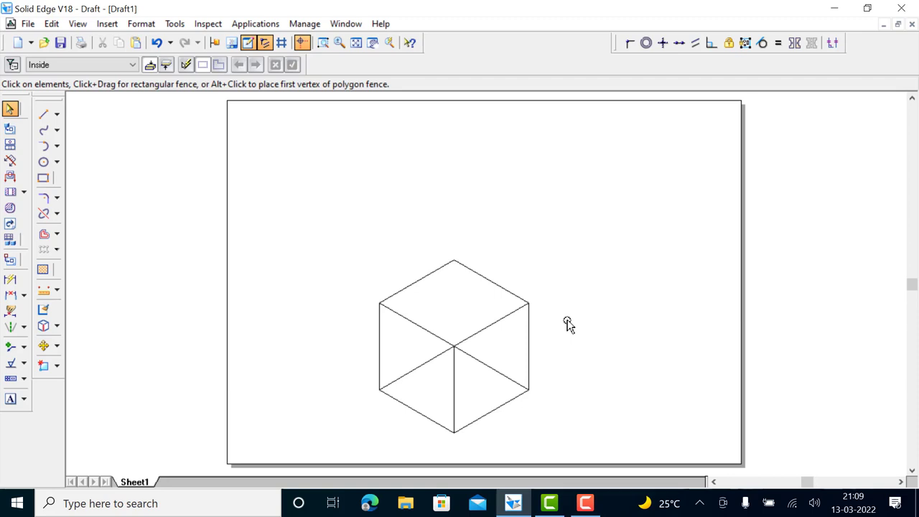
- Activate the Line tool from the Draw toolbar
click(43, 114)
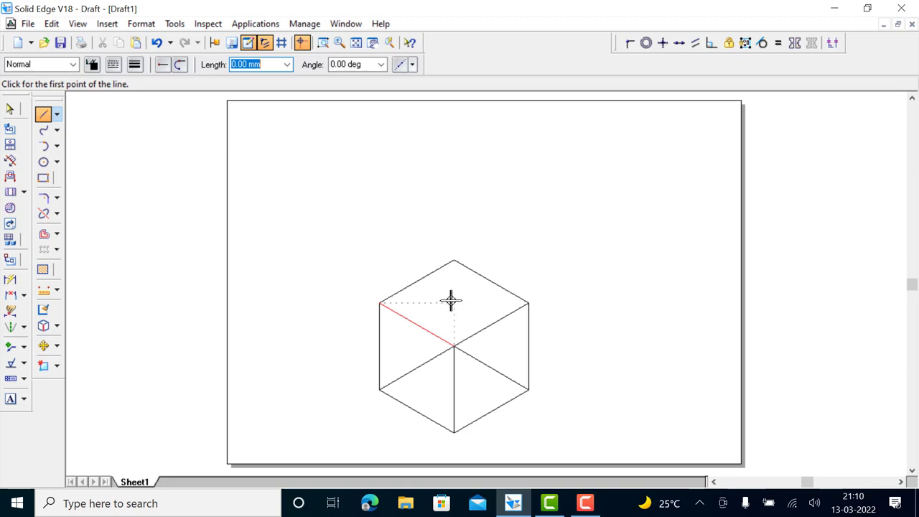
- Draw a 25 mm vertical line from the top face centre up to its back corner
click(453, 302)
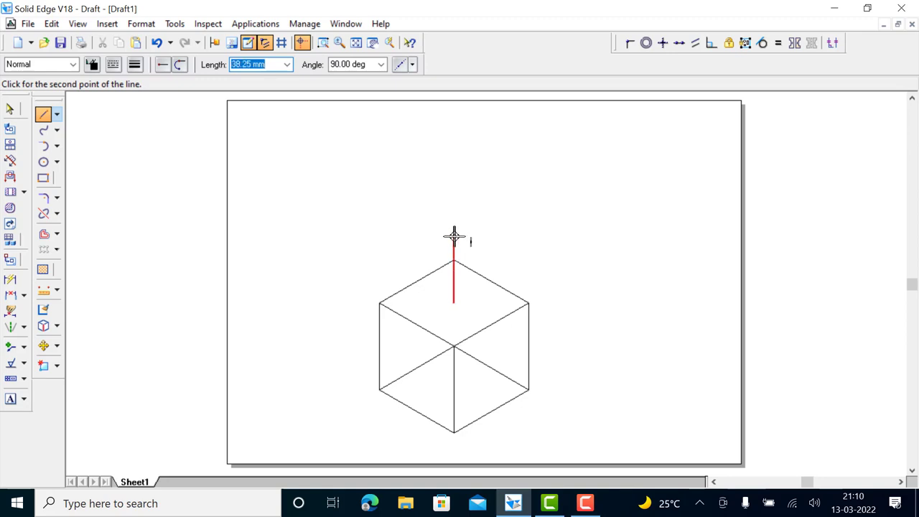
text(2)
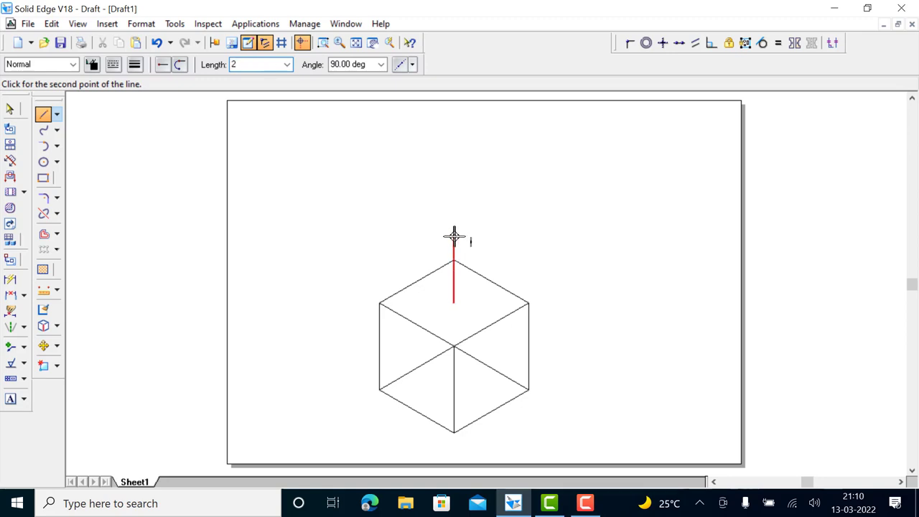
text(5)
key(Tab)
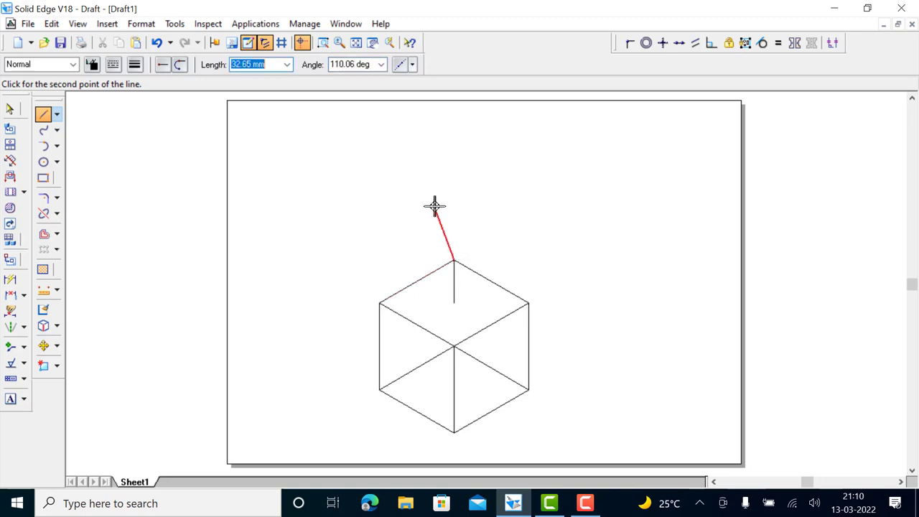
click(437, 208)
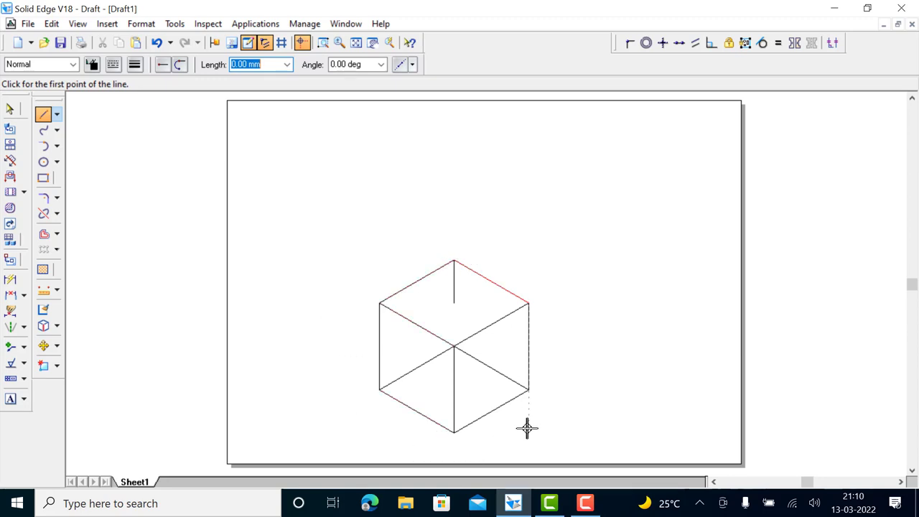
- Fence-select the cube and scale it by factor 0.82 about its bottom vertex
click(11, 109)
drag(347, 241, 558, 449)
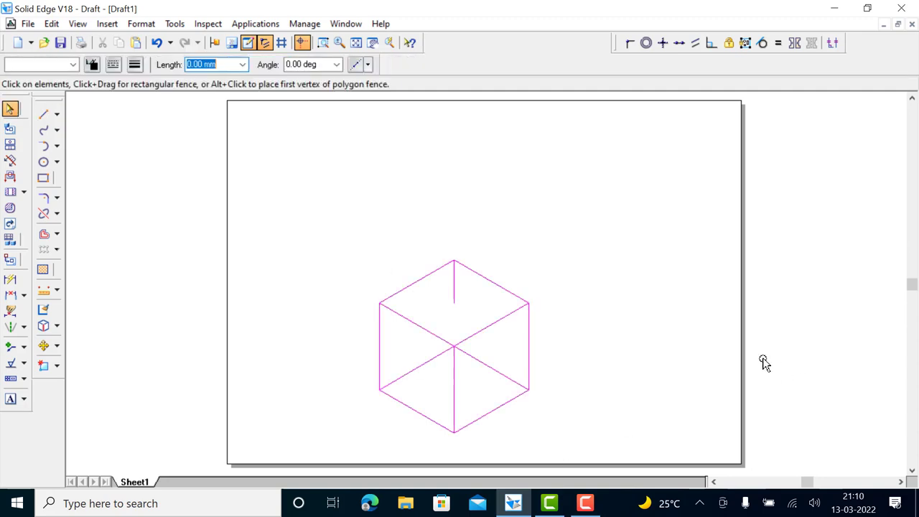
click(58, 347)
click(85, 398)
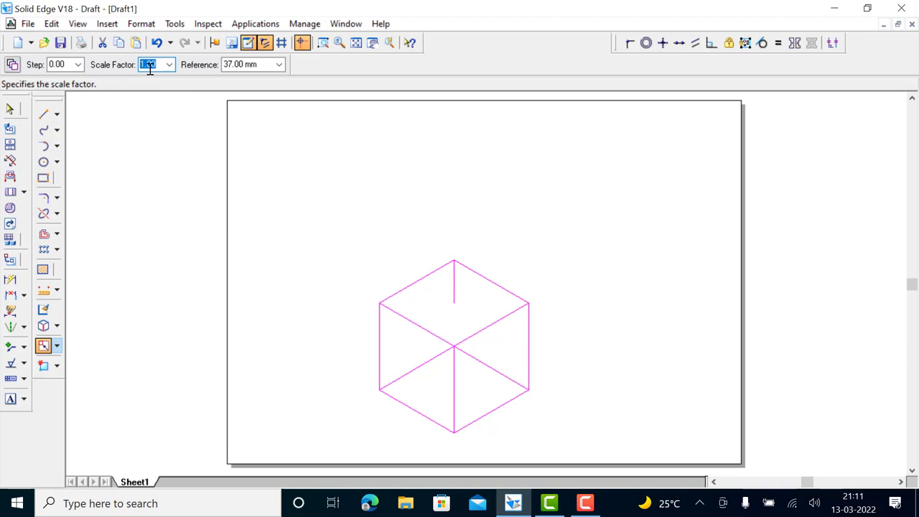
text(0.81)
key(Return)
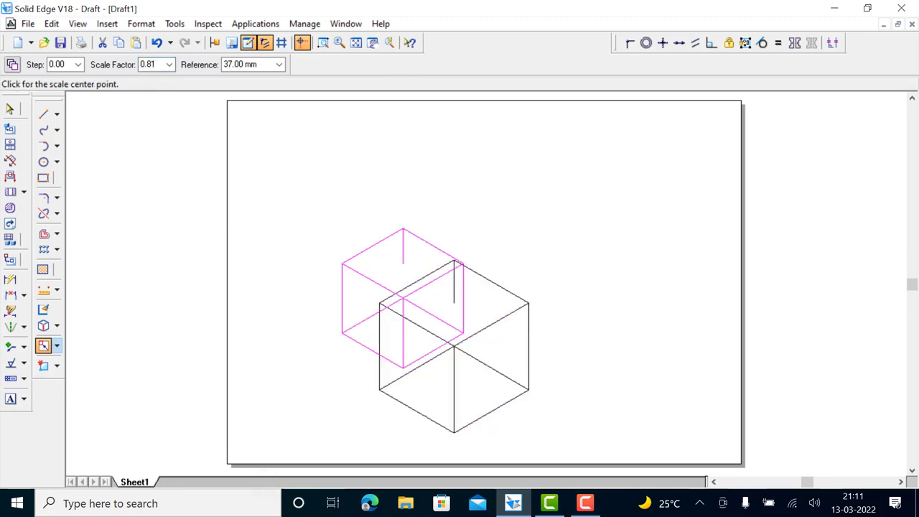
click(171, 62)
key(Tab)
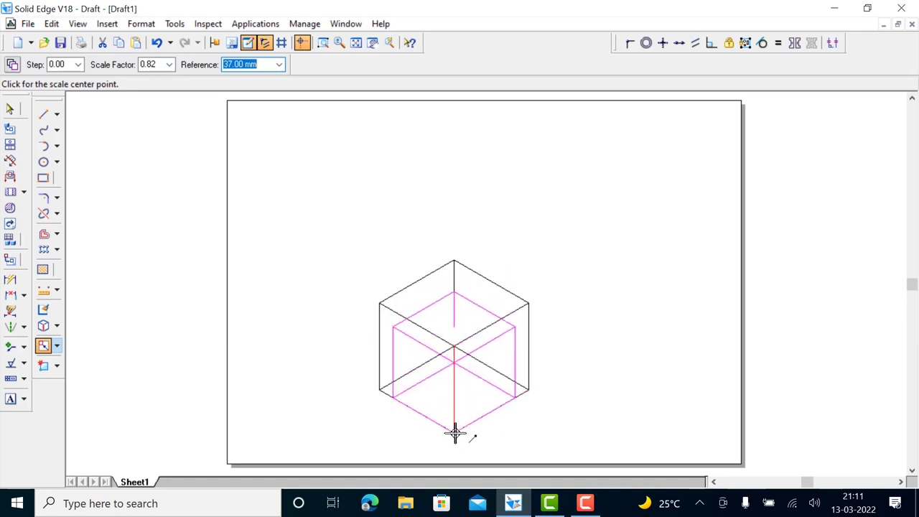
click(454, 432)
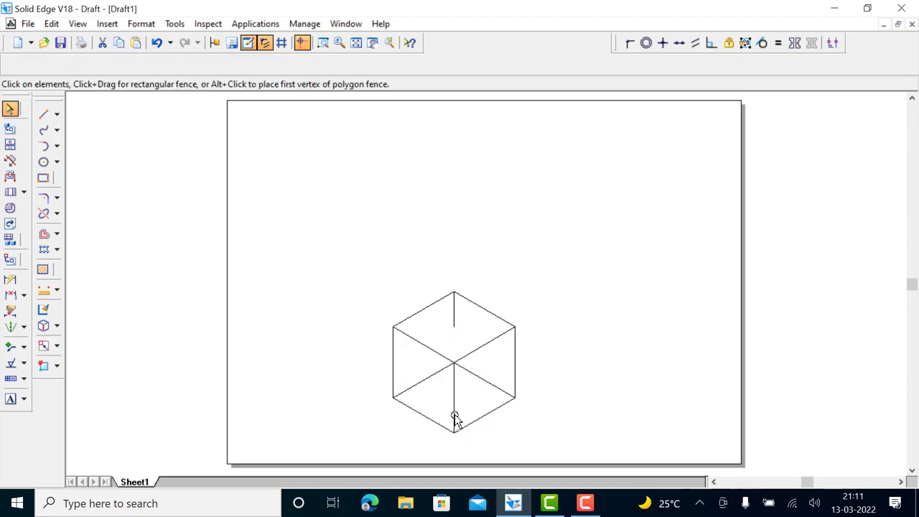
- Deselect the cube and place a 50 mm diameter circle at the top vertex where the 25 mm line starts
click(606, 388)
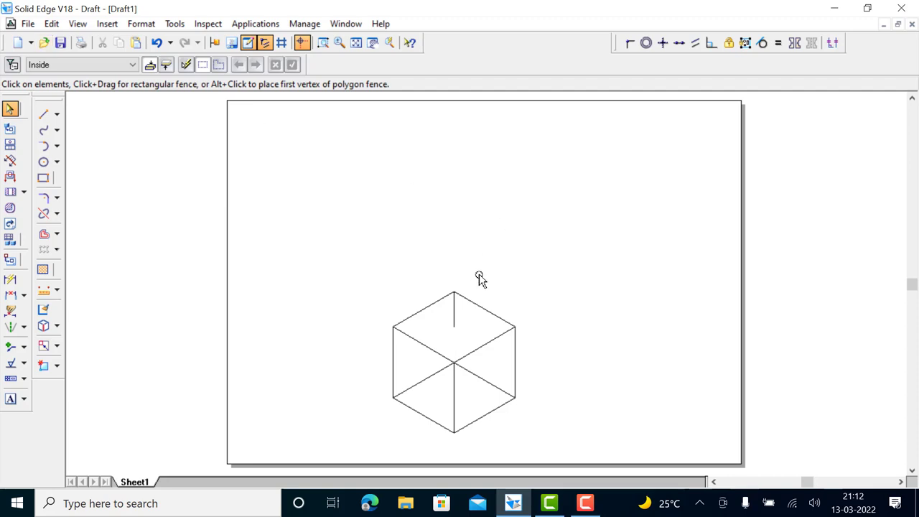
click(43, 162)
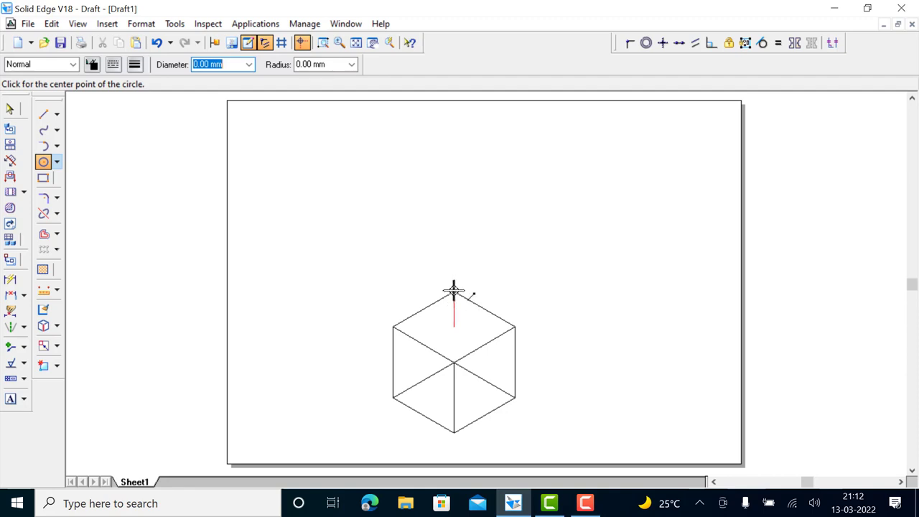
click(454, 290)
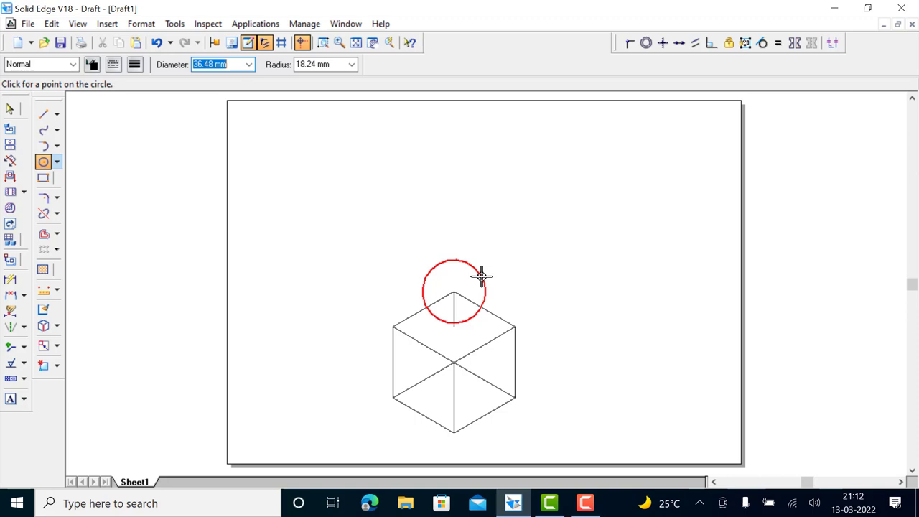
text(50)
key(Return)
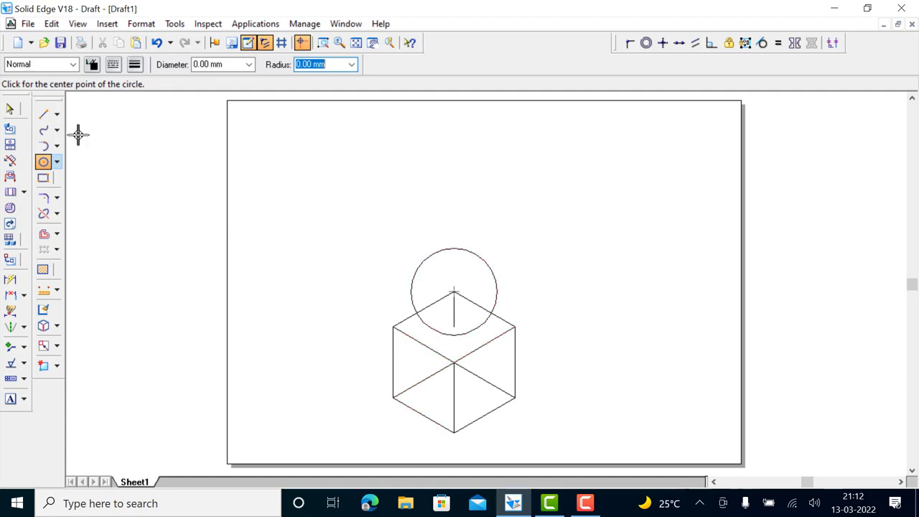
- Split the back-left and back-right top edges at their circle intersections, then select the circle
click(44, 214)
click(404, 318)
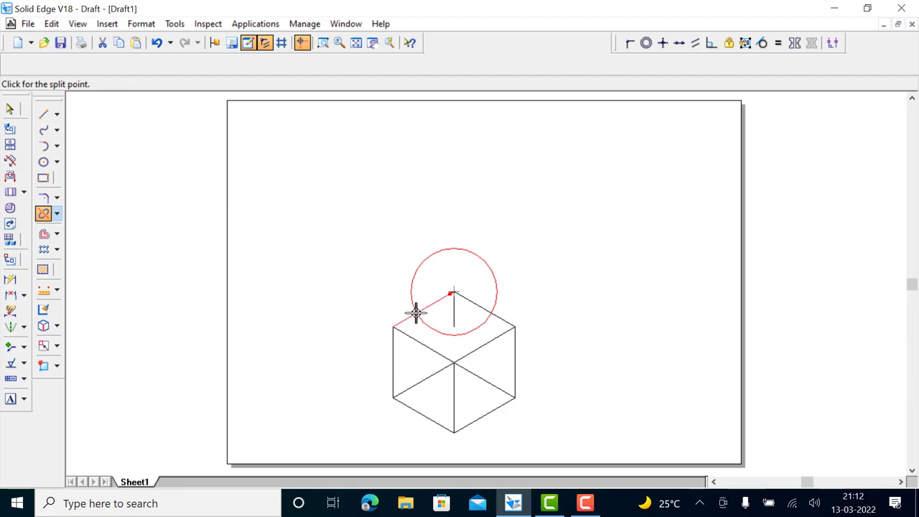
click(416, 313)
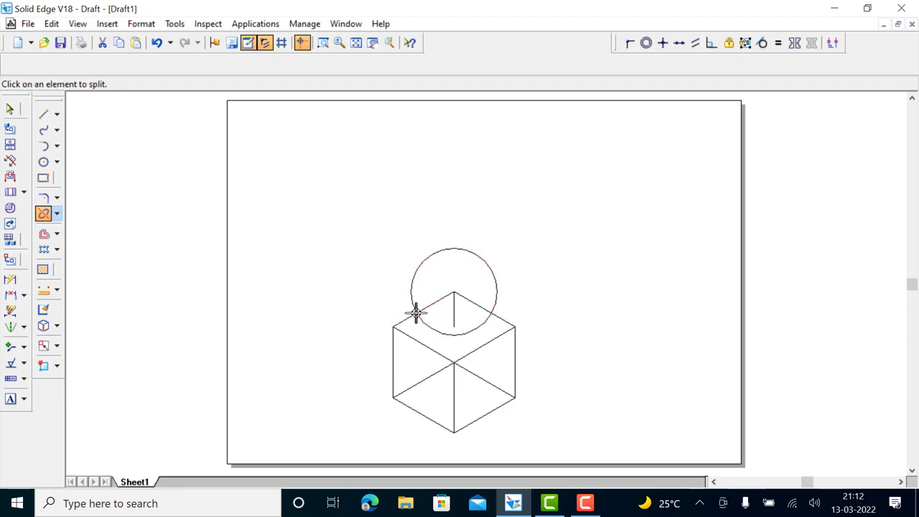
click(476, 306)
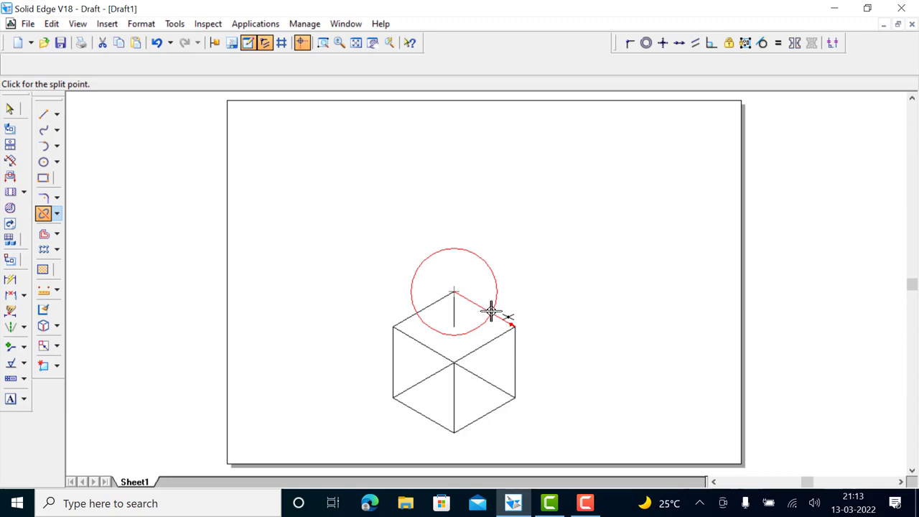
click(490, 310)
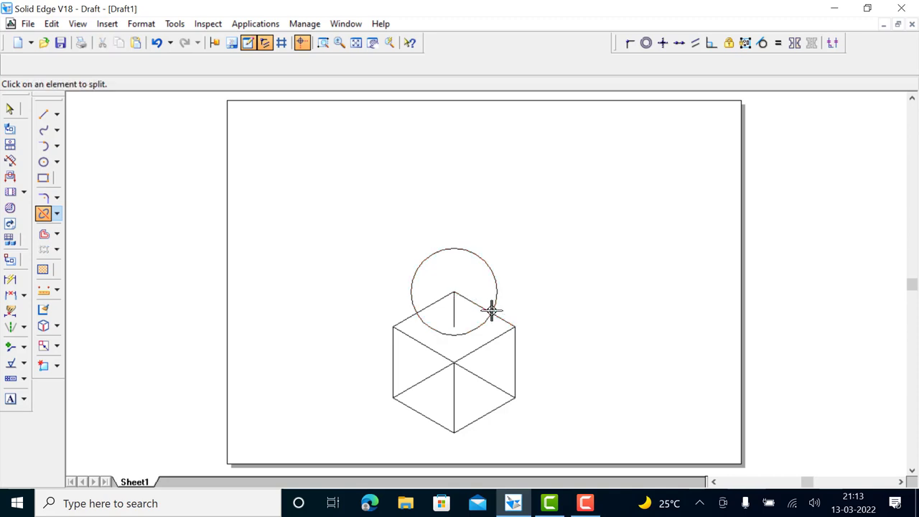
click(8, 106)
click(421, 268)
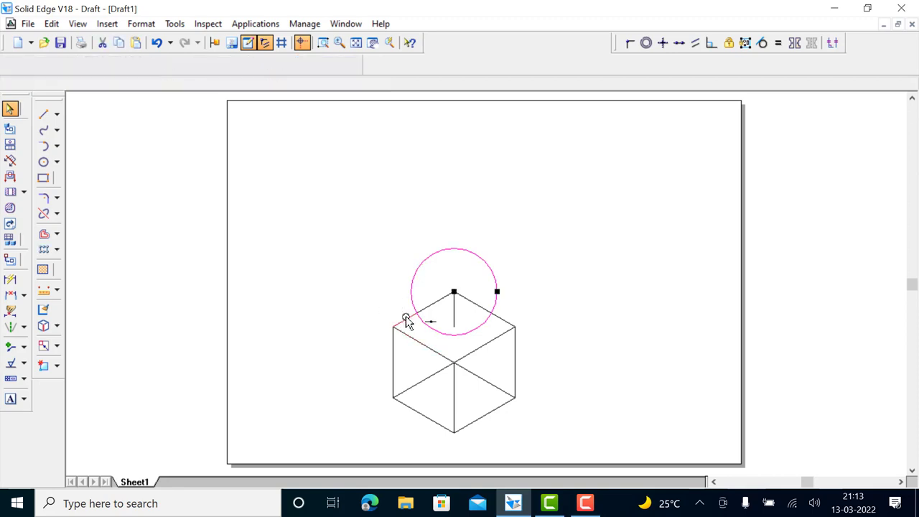
- Add the left, centre, right vertical and bottom-right edges to the circle and apply the Visible line style
key(Escape)
ctrl+click(393, 363)
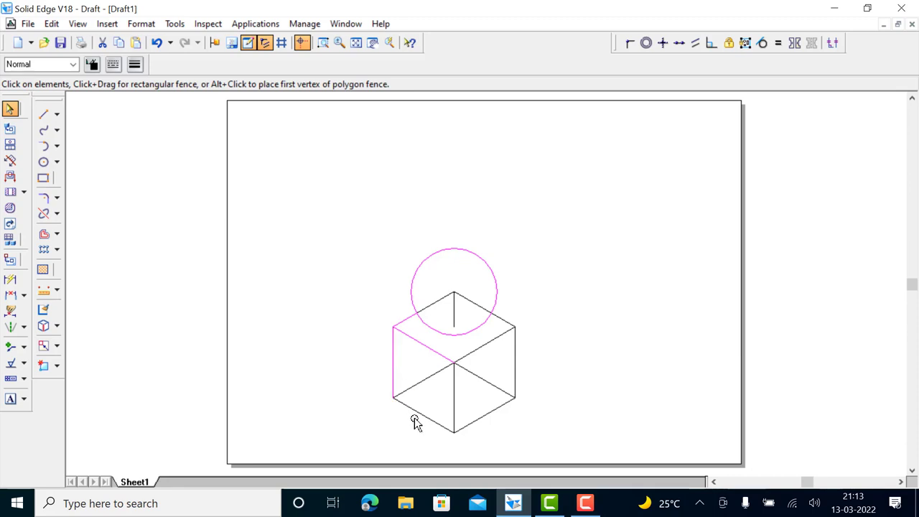
ctrl+click(455, 408)
ctrl+click(479, 425)
ctrl+click(515, 364)
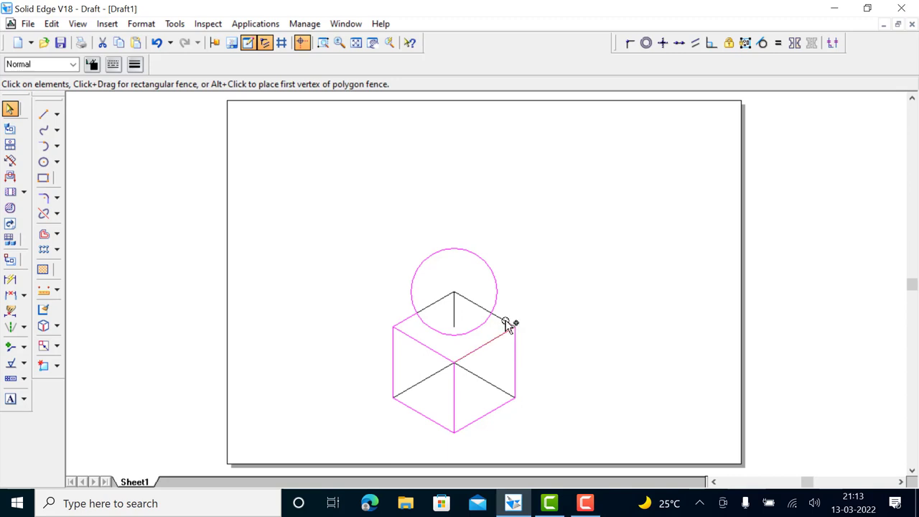
click(72, 64)
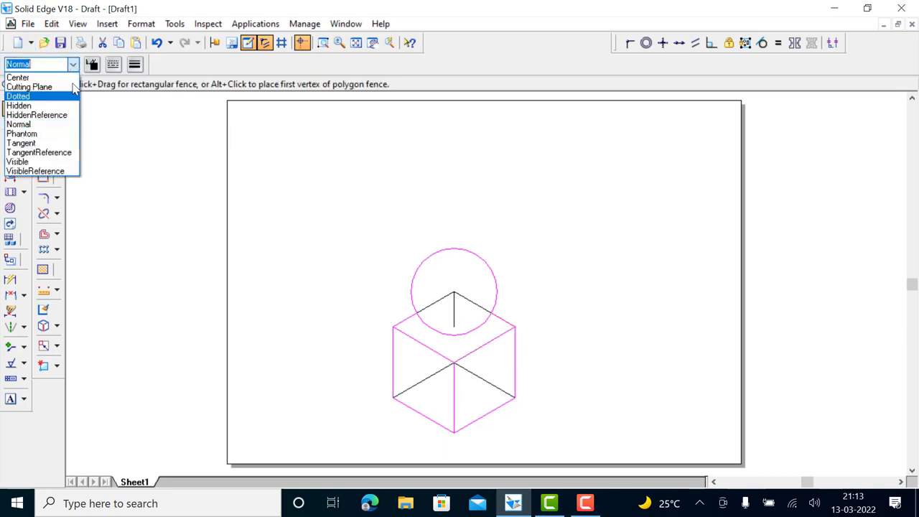
click(30, 162)
click(632, 281)
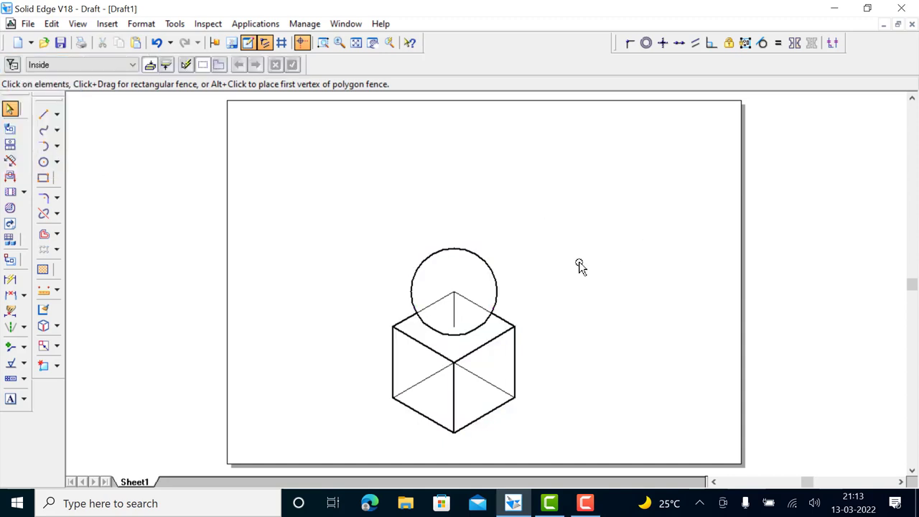
- Fence-select the cube and circle, drag them up and right, then deselect
mouse_move(316, 210)
mouse_down()
mouse_move(457, 382)
mouse_move(572, 455)
mouse_up()
drag(458, 335, 478, 268)
click(591, 289)
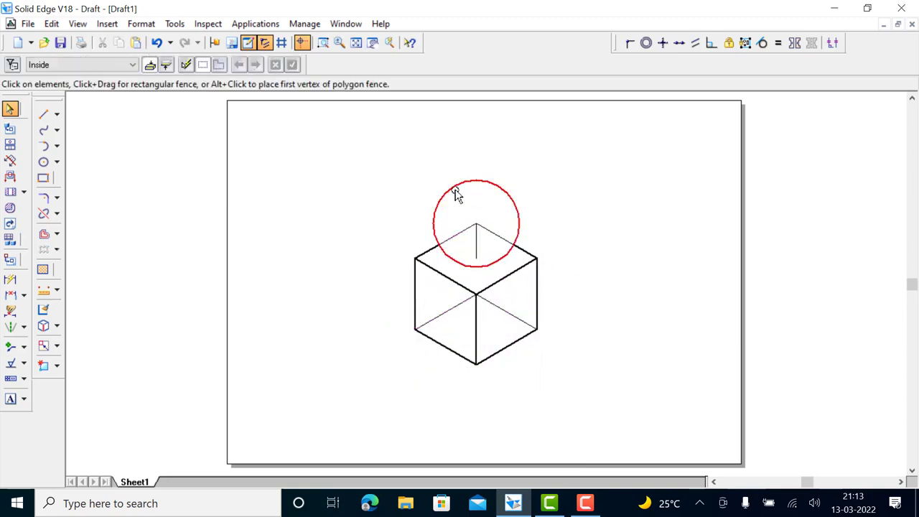